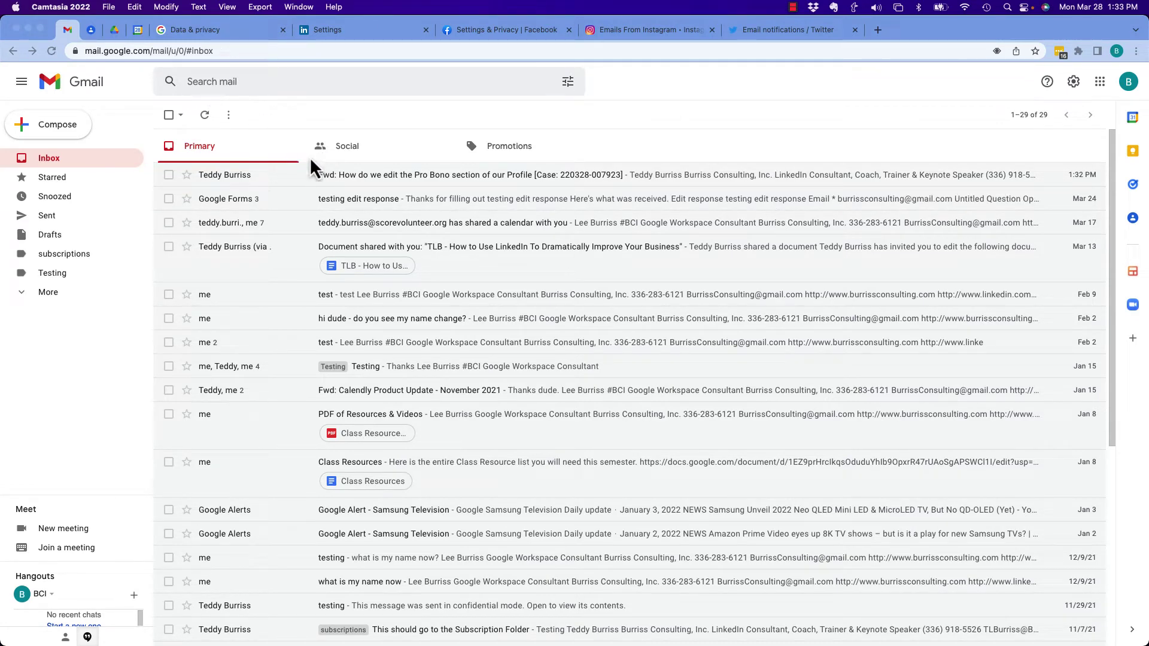
- Copy the LinkedIn support sender address from the forwarded email and search Gmail for it
{"action": "left_click", "coordinate": [252, 175]}
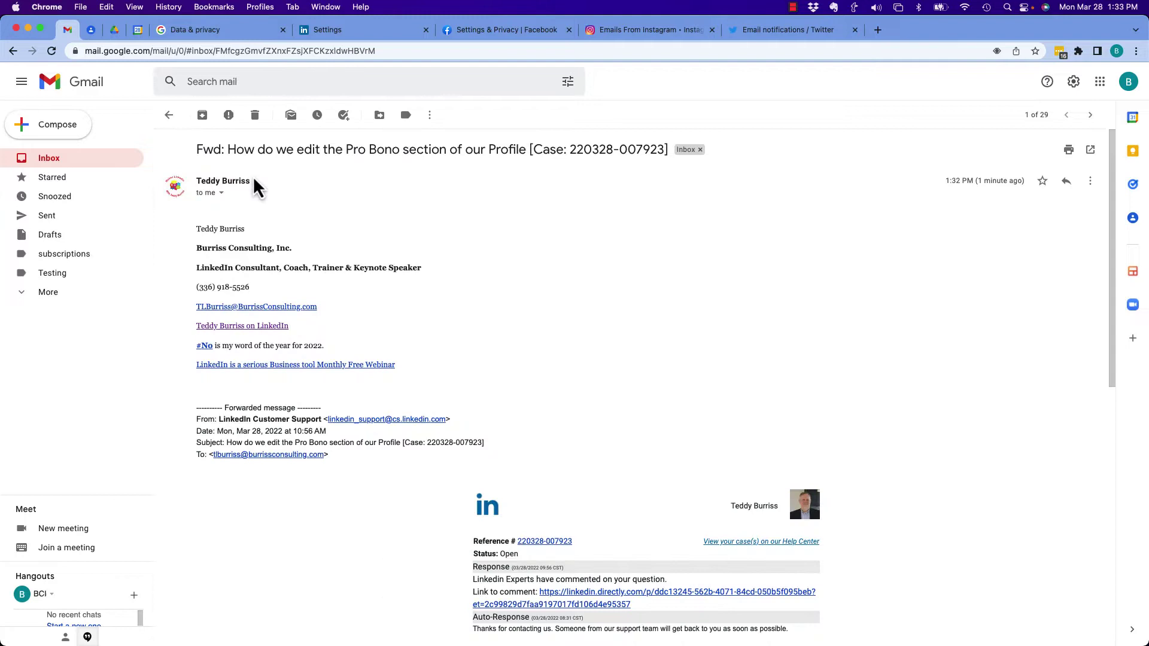
{"action": "scroll", "coordinate": [501, 335], "scroll_direction": "down", "scroll_amount": 3}
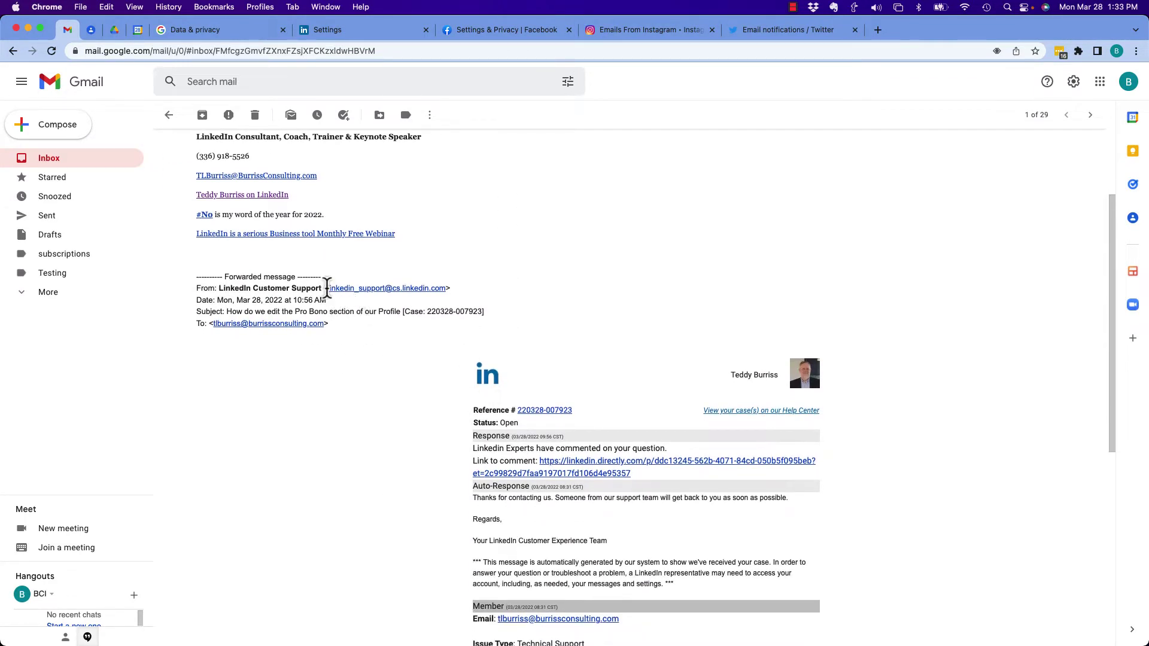
{"action": "left_click_drag", "start_coordinate": [327, 288], "coordinate": [446, 288]}
{"action": "key", "text": "super+c"}
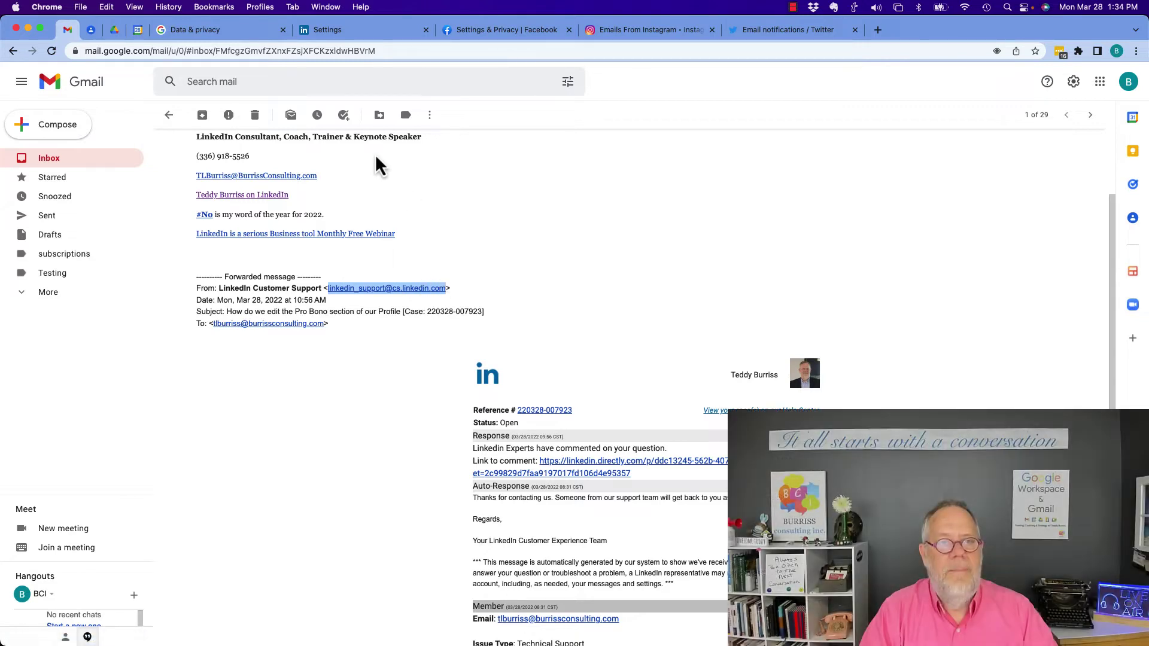
{"action": "left_click", "coordinate": [277, 82]}
{"action": "key", "text": "super+v"}
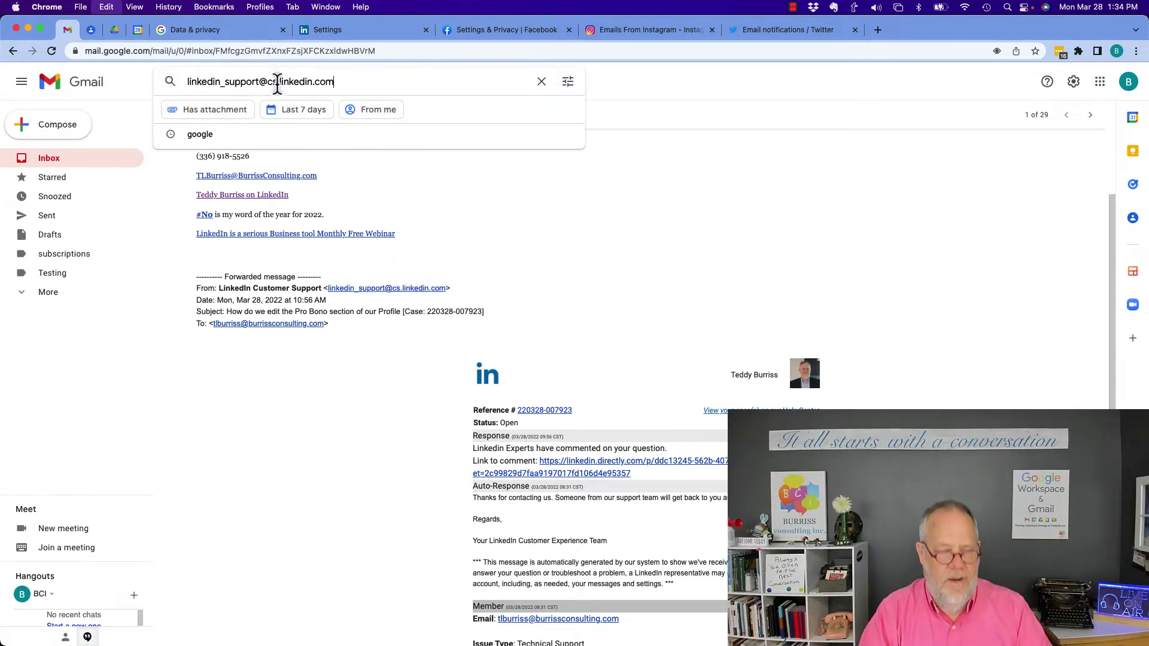
{"action": "key", "text": "Return"}
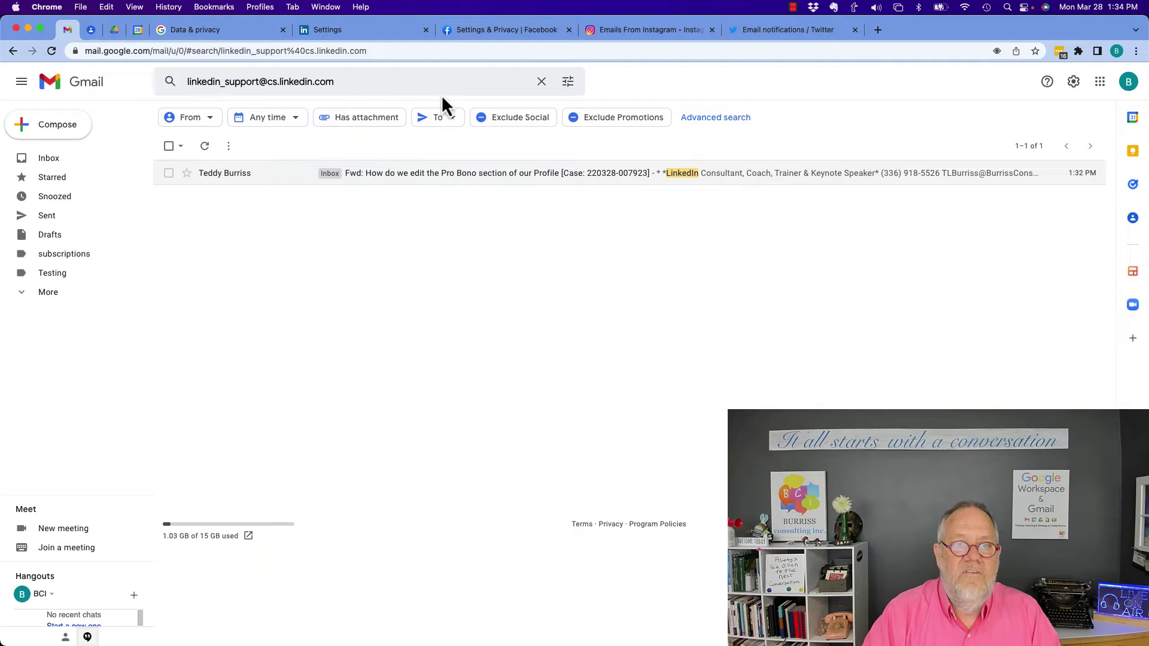
- Enter the LinkedIn support address as the From criterion in the advanced search form
{"action": "left_click", "coordinate": [566, 84]}
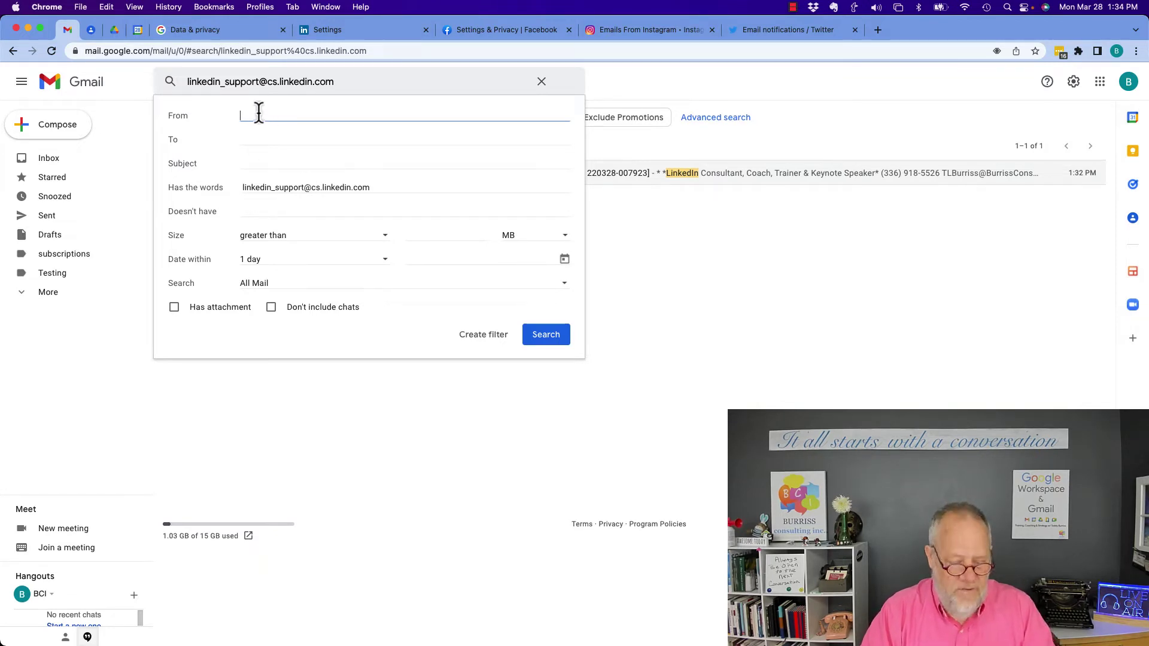
{"action": "key", "text": "super+v"}
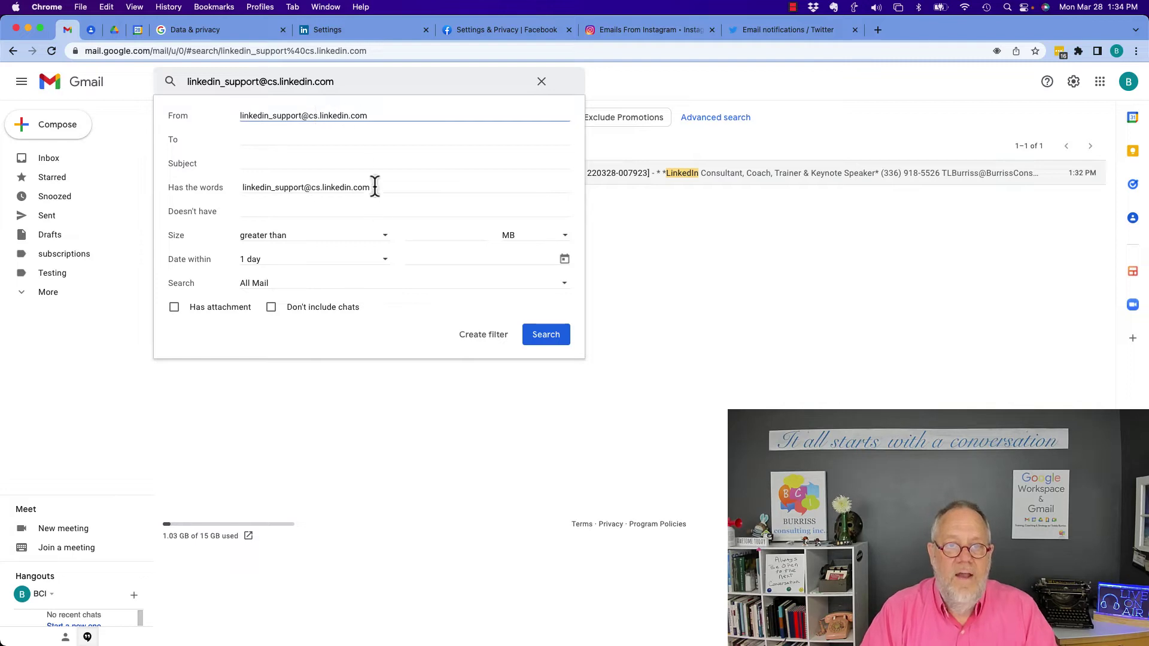
{"action": "left_click_drag", "start_coordinate": [372, 186], "coordinate": [230, 185]}
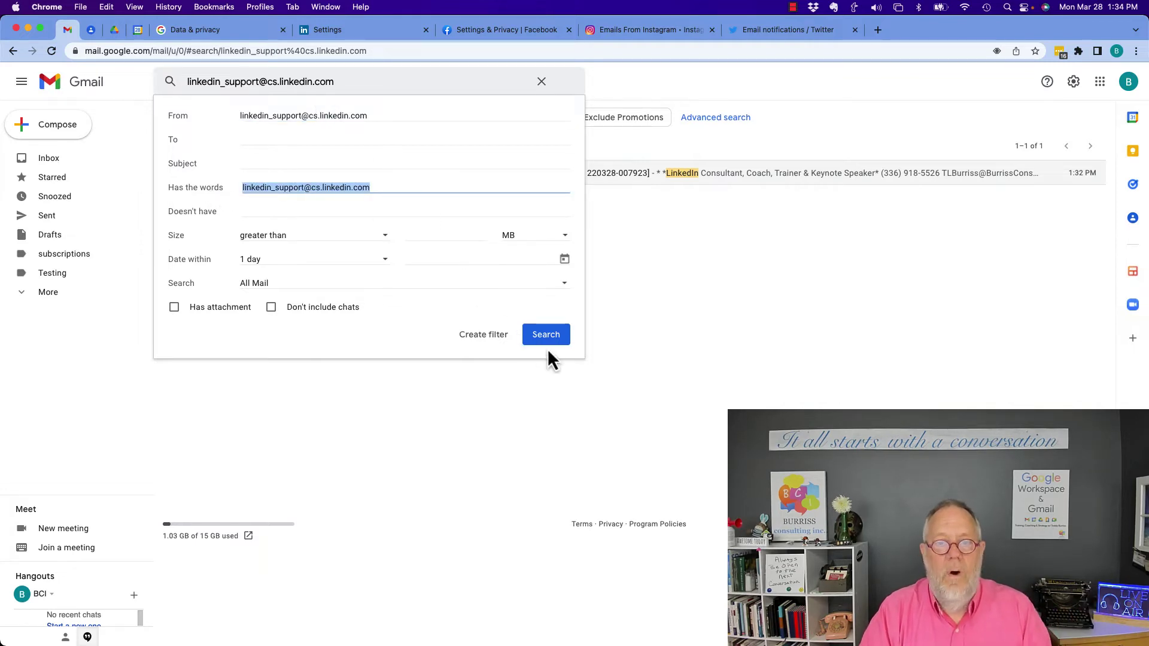
- Create a filter that deletes mail from the LinkedIn support address, then return to the inbox
{"action": "left_click", "coordinate": [497, 338]}
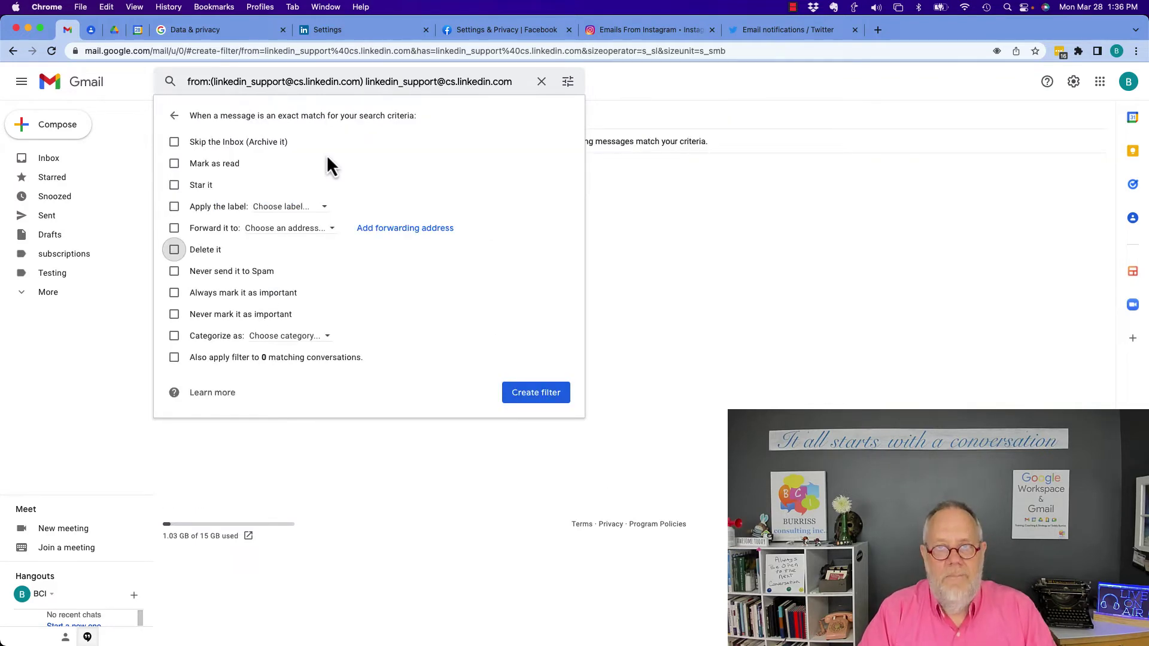
{"action": "left_click", "coordinate": [175, 141]}
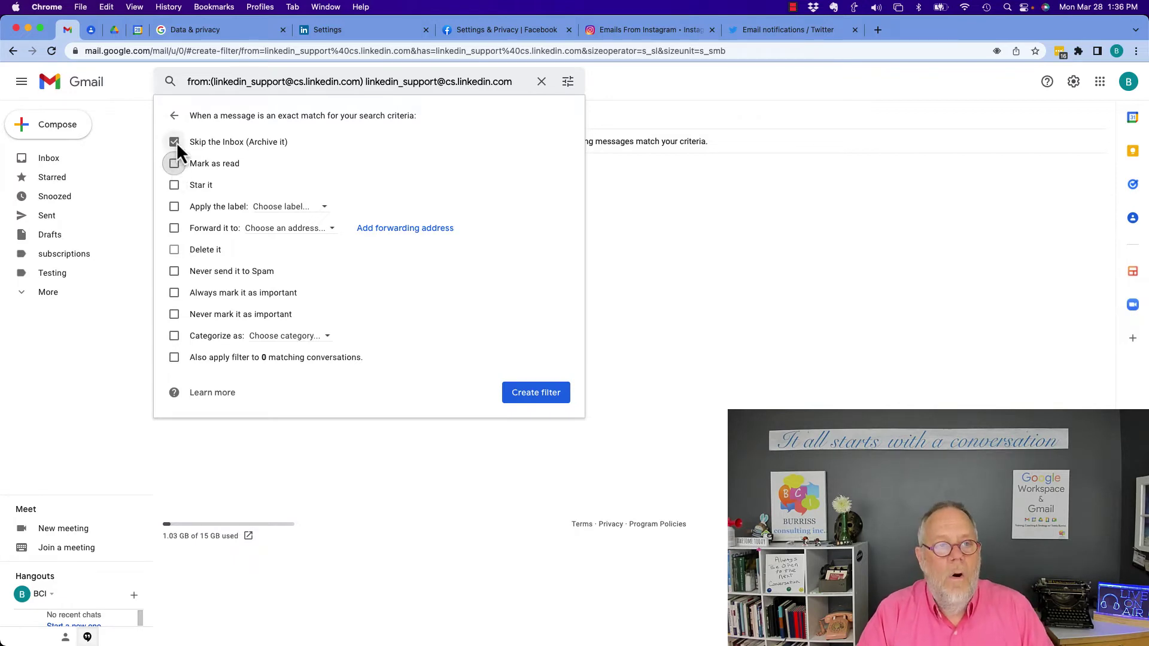
{"action": "left_click", "coordinate": [175, 141]}
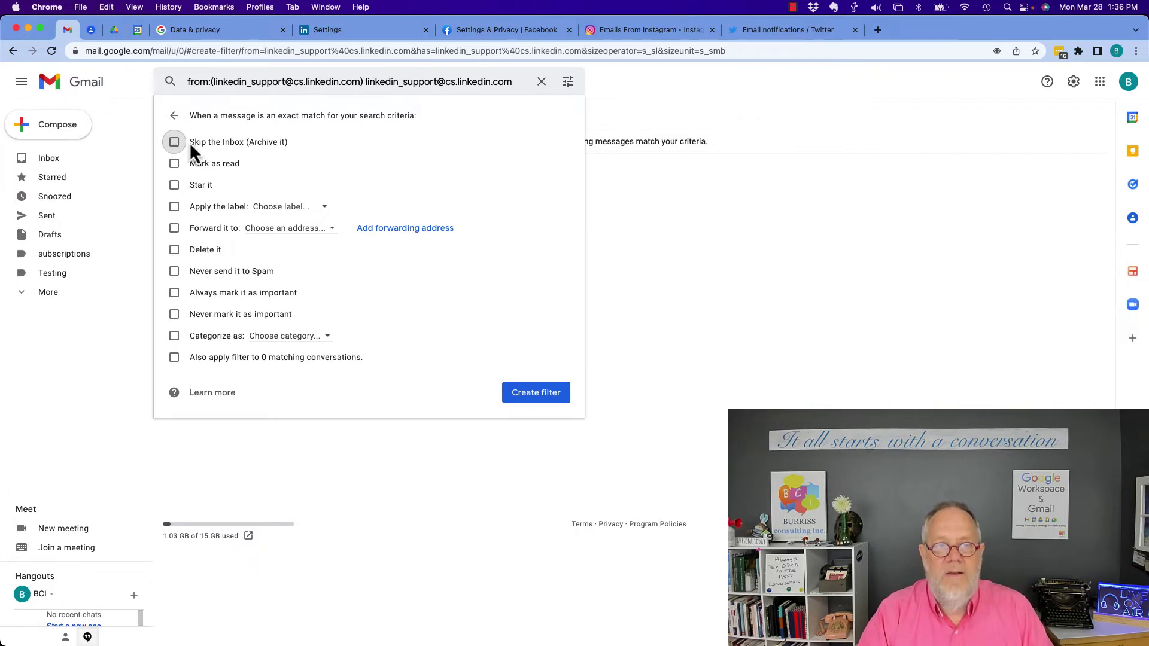
{"action": "left_click", "coordinate": [173, 252]}
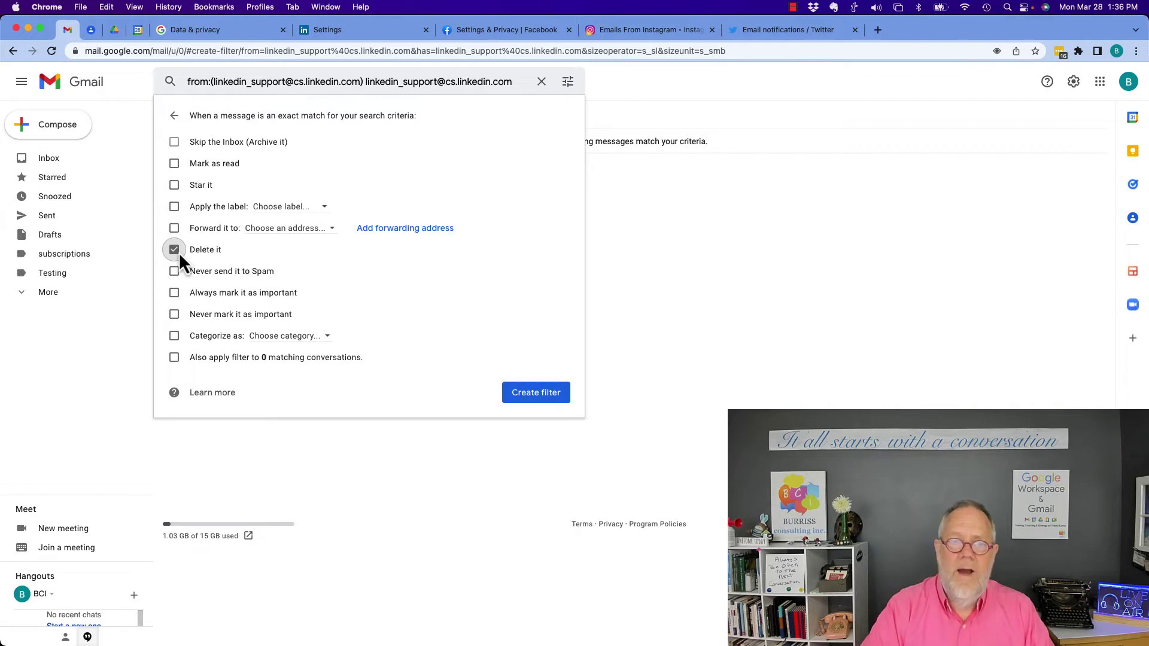
{"action": "left_click", "coordinate": [541, 82]}
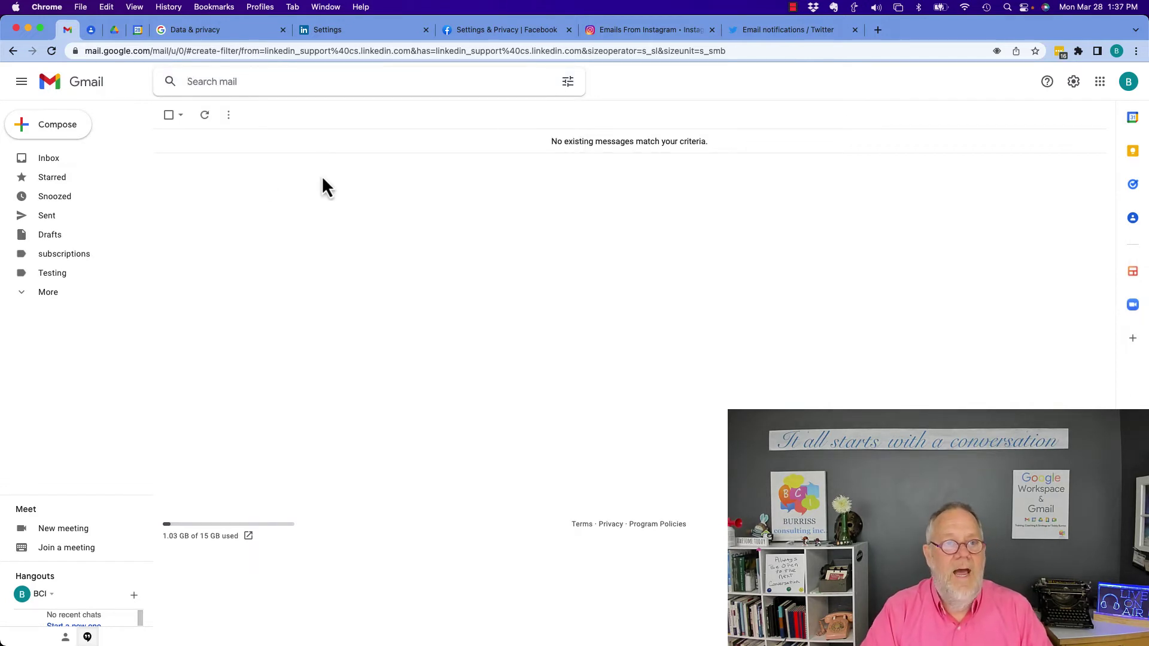
{"action": "left_click", "coordinate": [71, 162]}
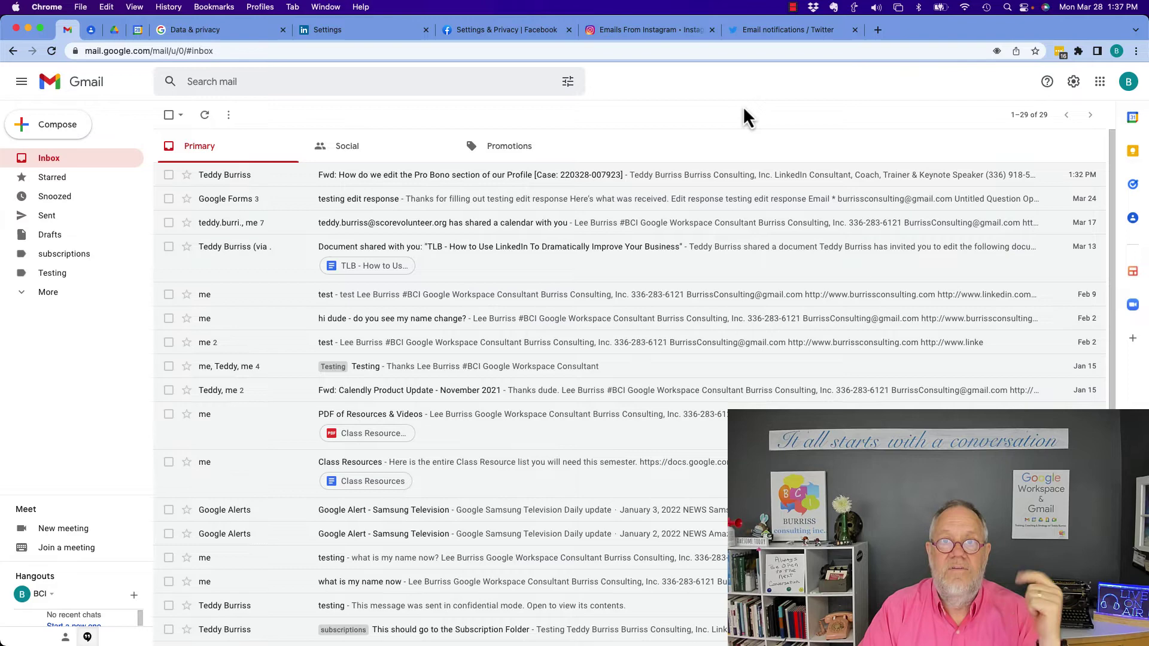
- Open the Email page under LinkedIn's notification delivery settings
{"action": "left_click", "coordinate": [345, 30]}
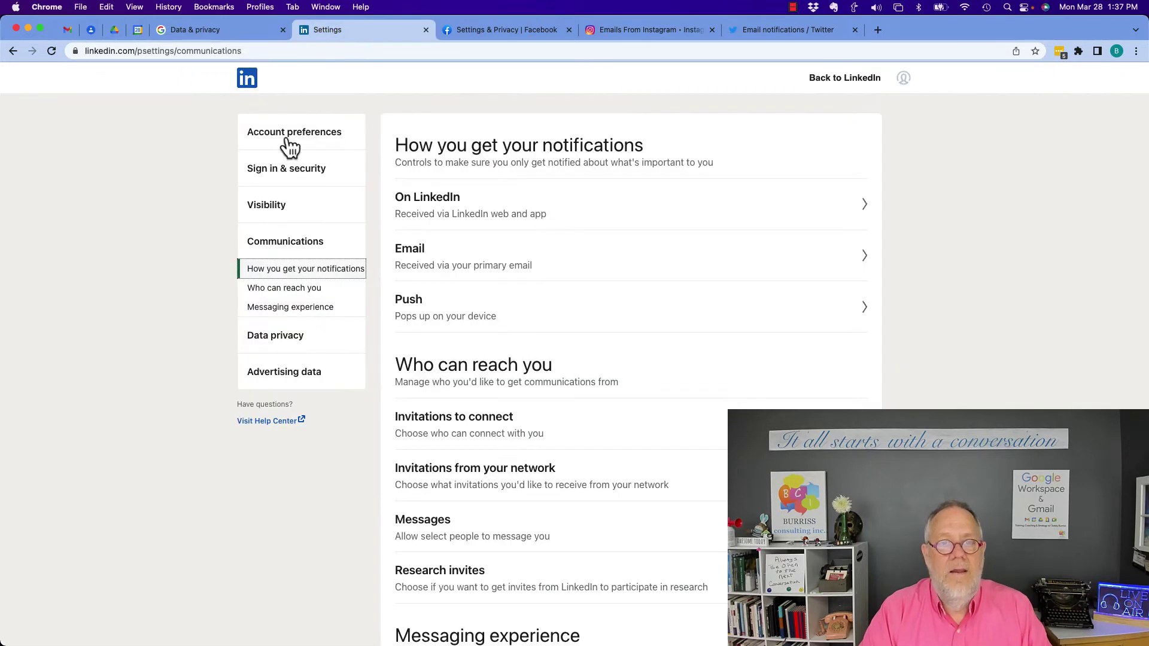
{"action": "left_click", "coordinate": [422, 266]}
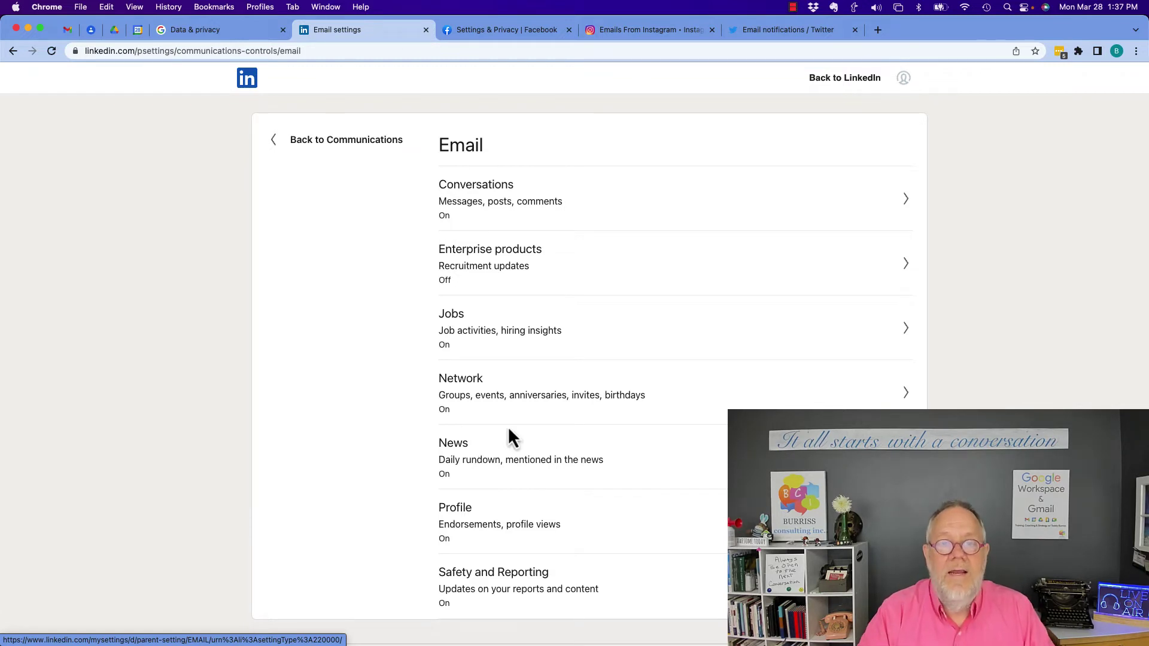
- Bring up Facebook's notification settings and scroll down through the categories
{"action": "left_click", "coordinate": [497, 31]}
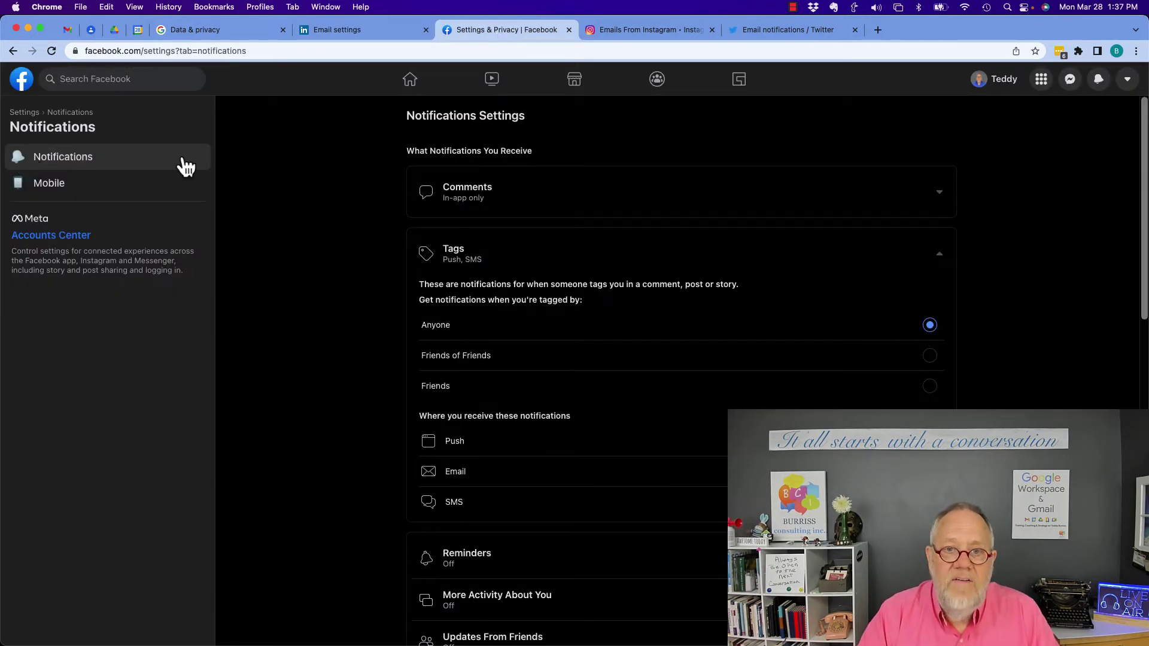
{"action": "left_click", "coordinate": [1126, 80]}
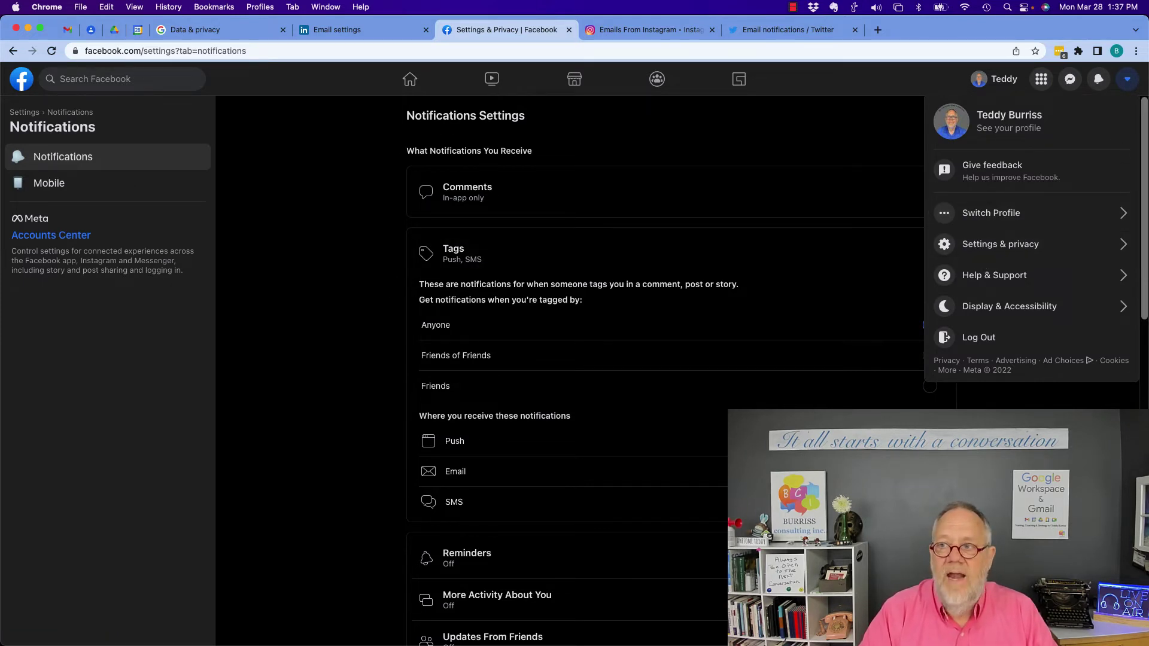
{"action": "left_click", "coordinate": [1127, 79]}
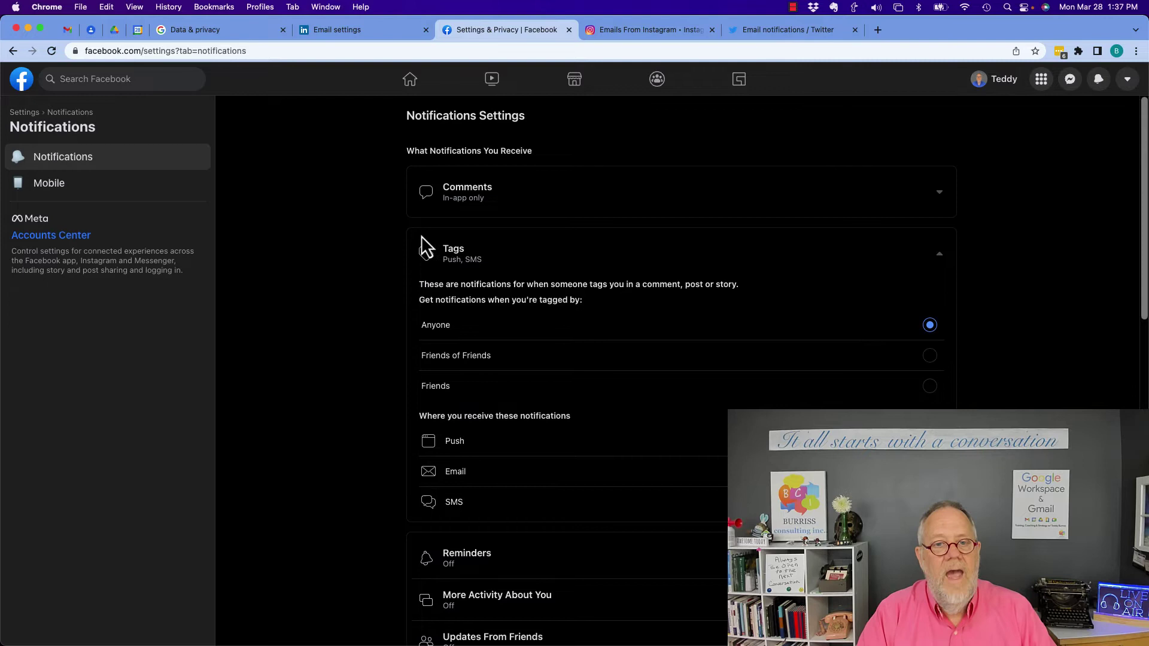
{"action": "scroll", "coordinate": [518, 382], "scroll_direction": "down", "scroll_amount": 5}
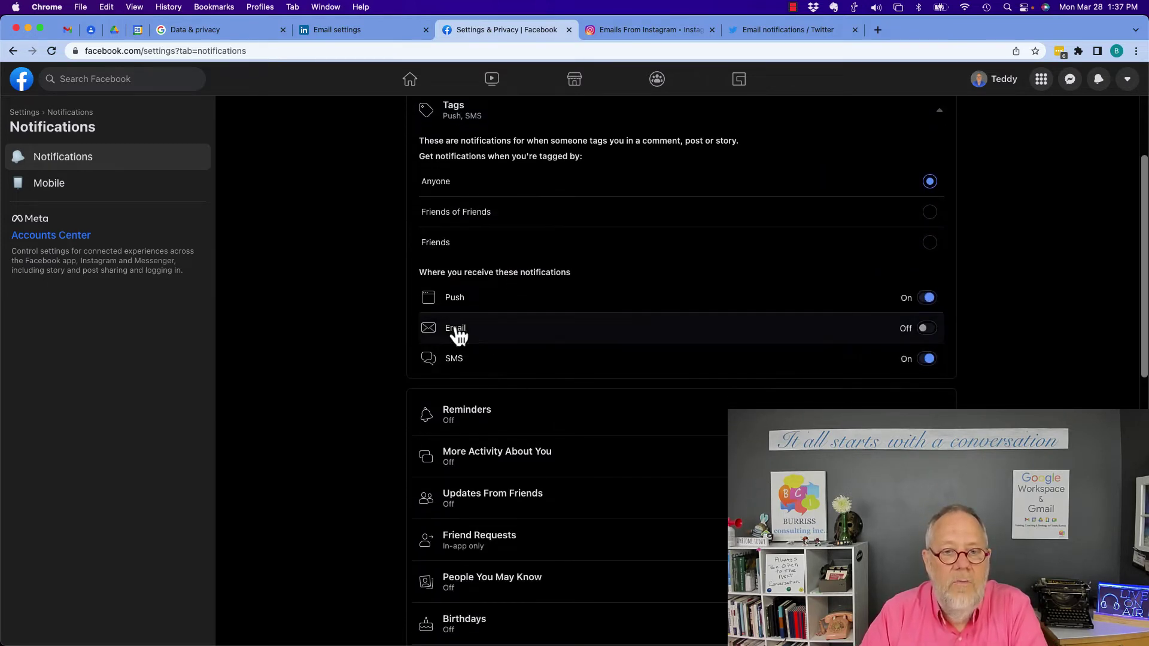
{"action": "scroll", "coordinate": [508, 359], "scroll_direction": "down", "scroll_amount": 5}
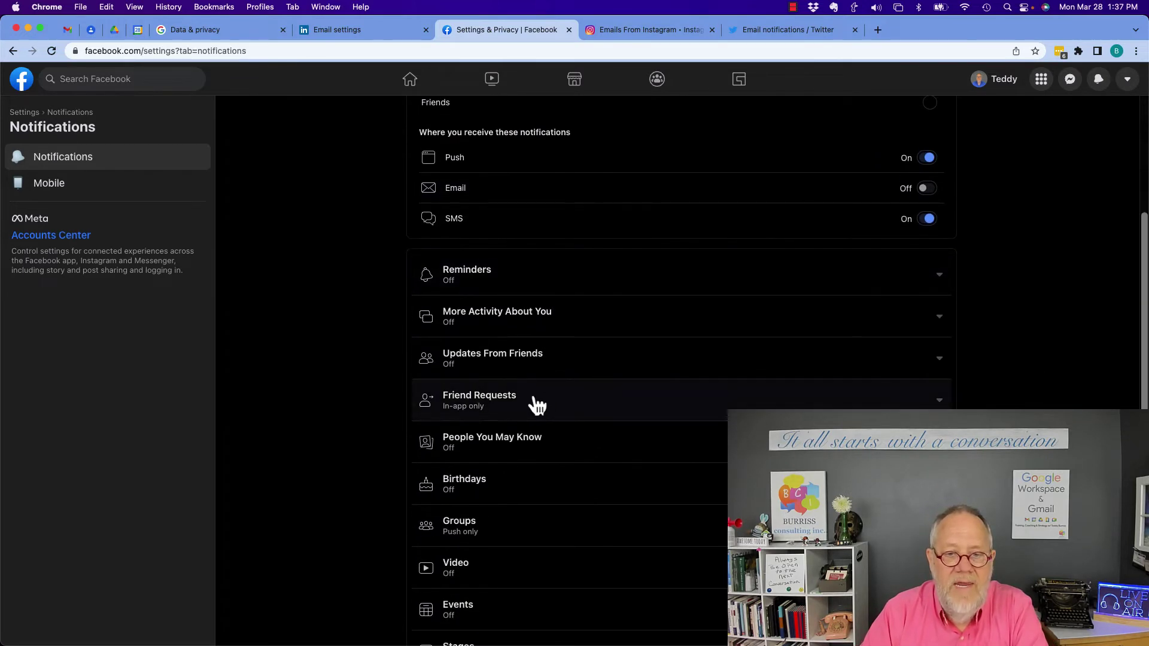
{"action": "scroll", "coordinate": [533, 402], "scroll_direction": "down", "scroll_amount": 5}
- Expand People You May Know and leave its Allow Notifications switched off
{"action": "left_click", "coordinate": [525, 315]}
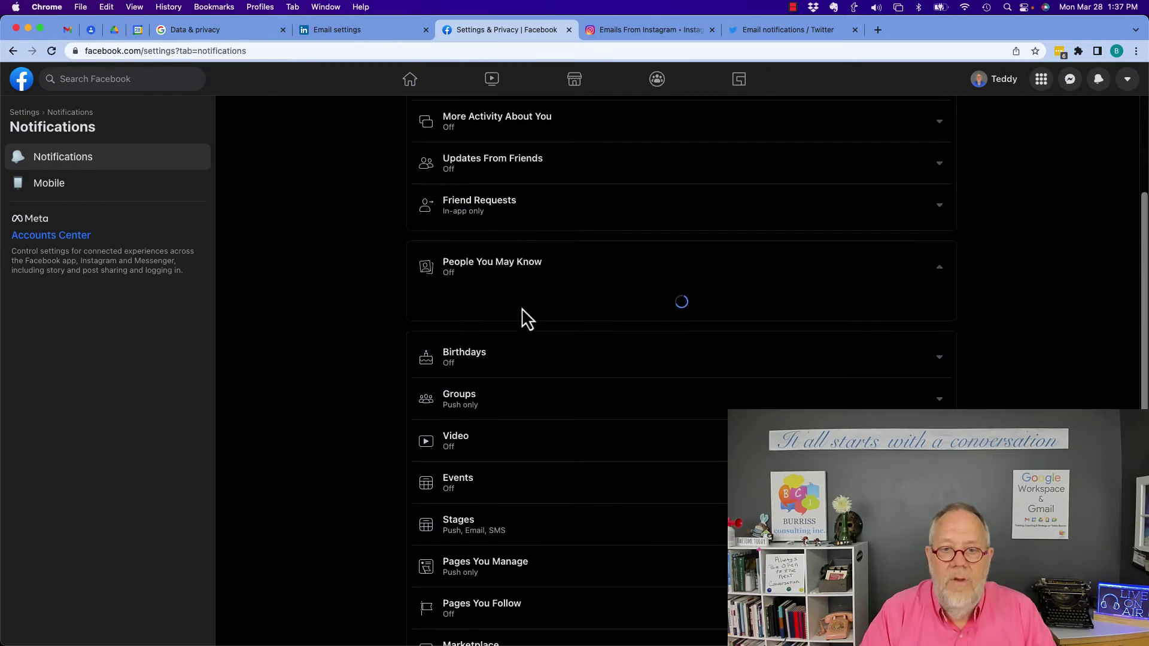
{"action": "scroll", "coordinate": [601, 439], "scroll_direction": "down", "scroll_amount": 3}
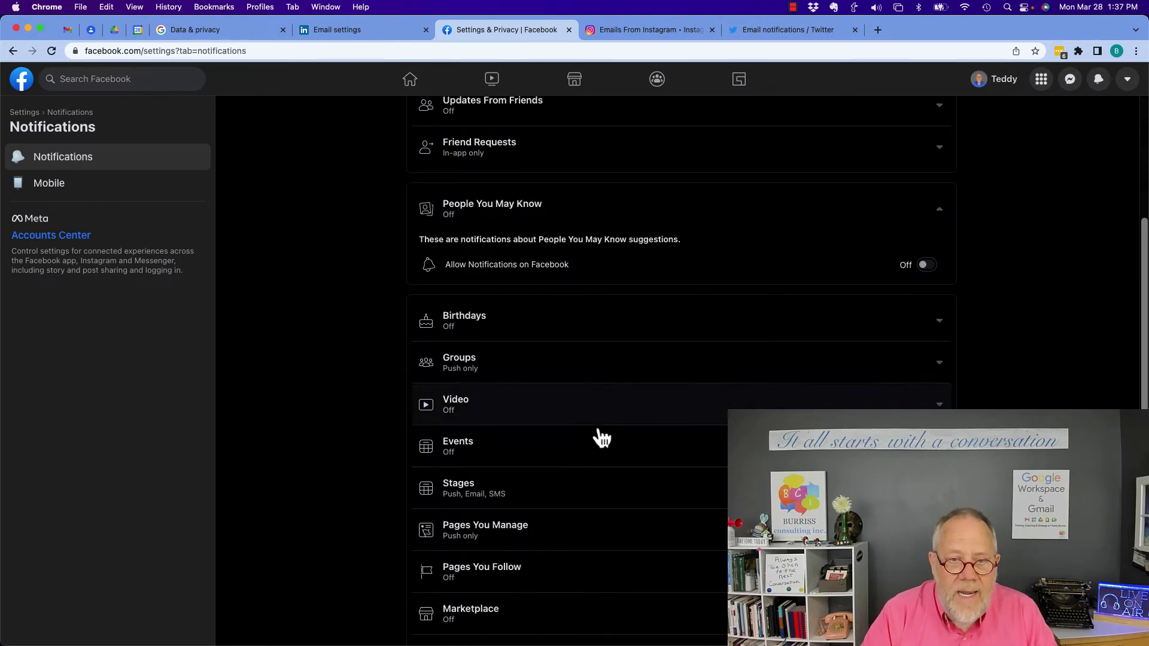
{"action": "left_click", "coordinate": [926, 268]}
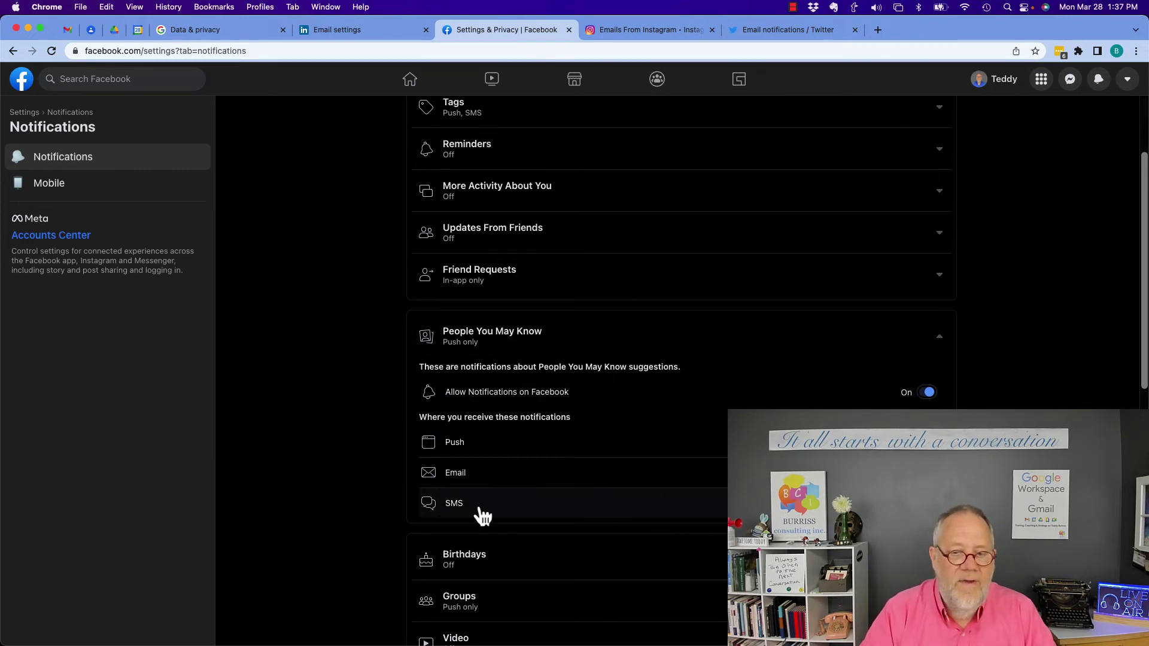
{"action": "left_click", "coordinate": [929, 394]}
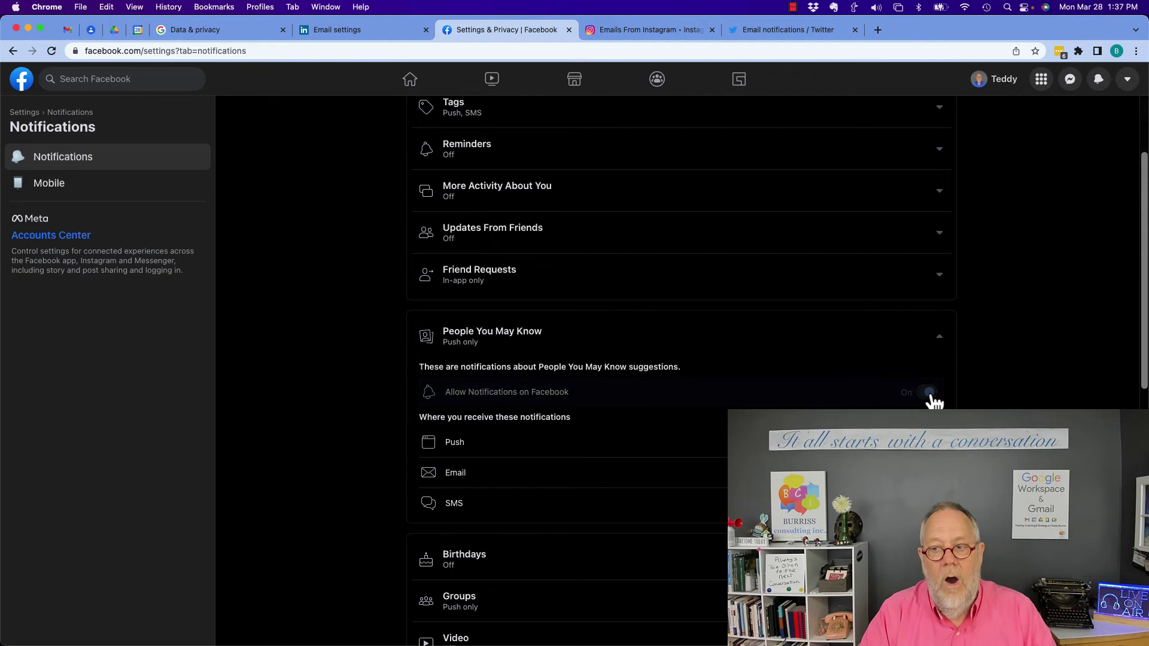
{"action": "scroll", "coordinate": [665, 466], "scroll_direction": "down", "scroll_amount": 2}
{"action": "scroll", "coordinate": [670, 467], "scroll_direction": "down", "scroll_amount": 2}
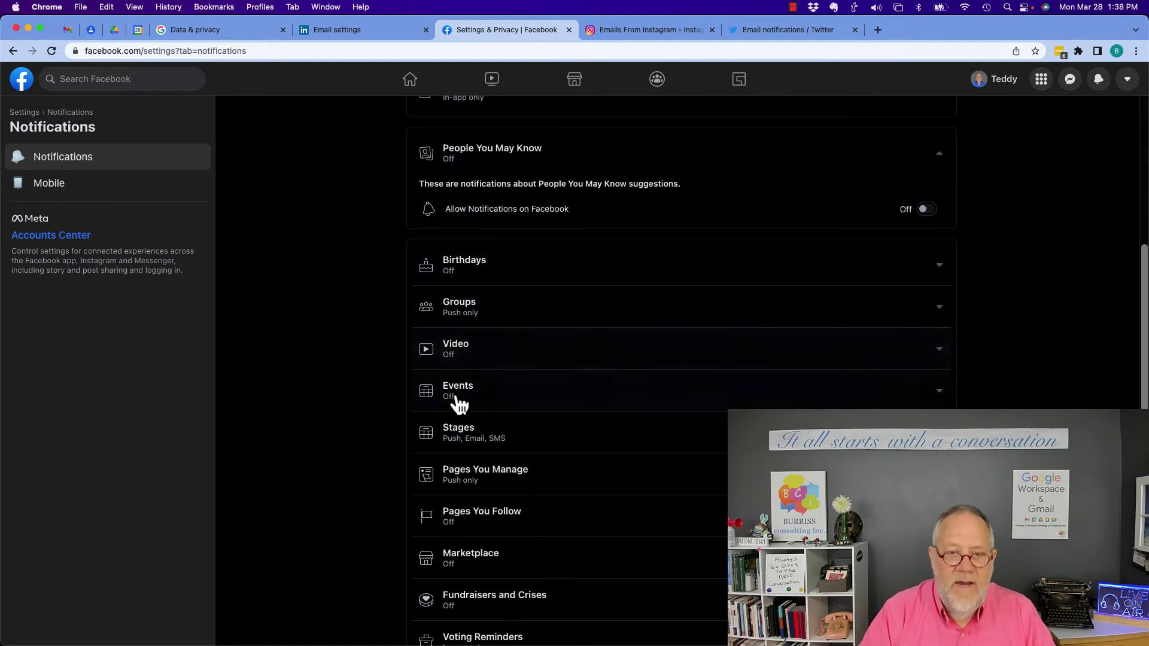
{"action": "scroll", "coordinate": [658, 400], "scroll_direction": "down", "scroll_amount": 2}
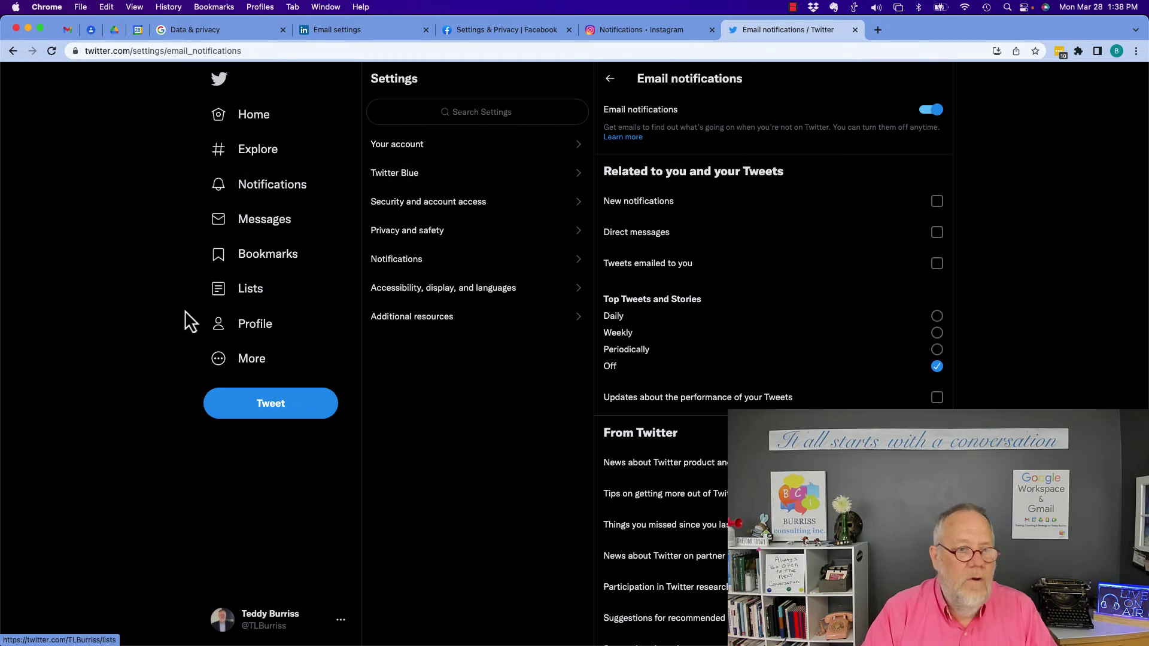
- Switch off Twitter's master Email notifications toggle, disabling every email type
{"action": "left_click", "coordinate": [251, 368]}
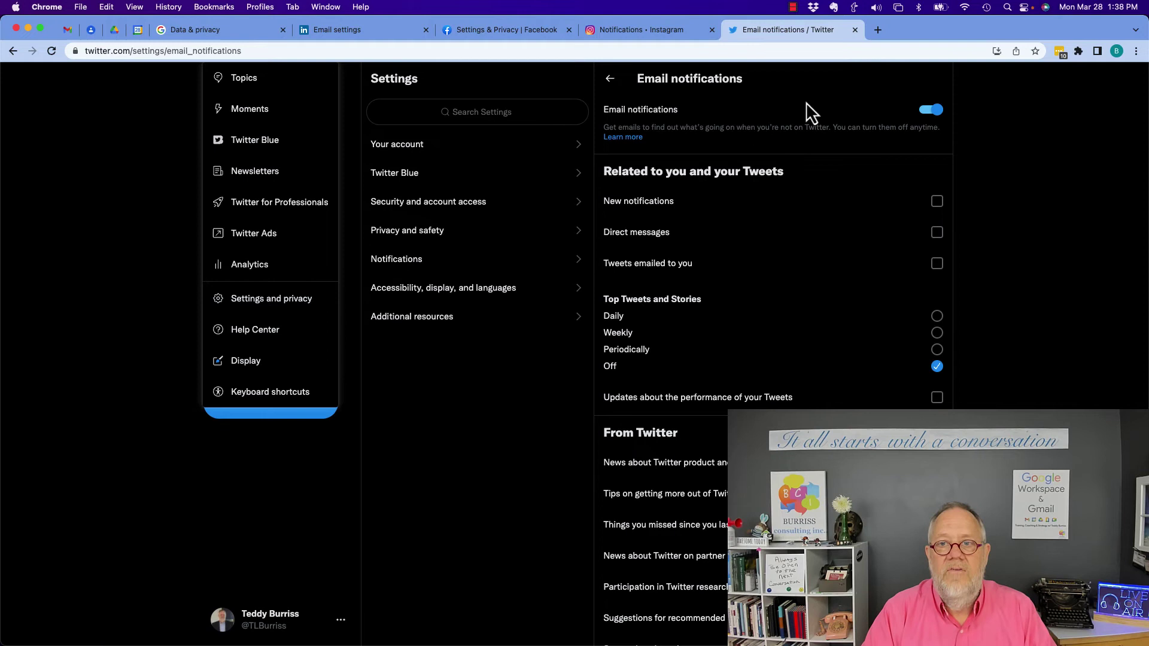
{"action": "left_click", "coordinate": [1034, 182]}
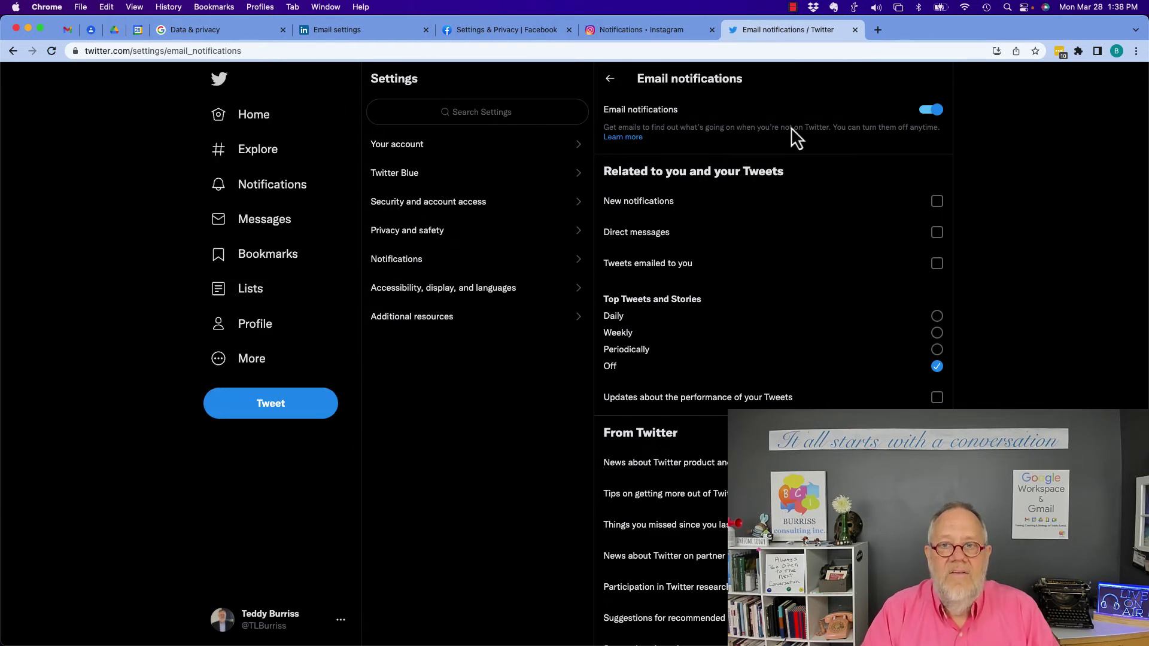
{"action": "left_click", "coordinate": [934, 111]}
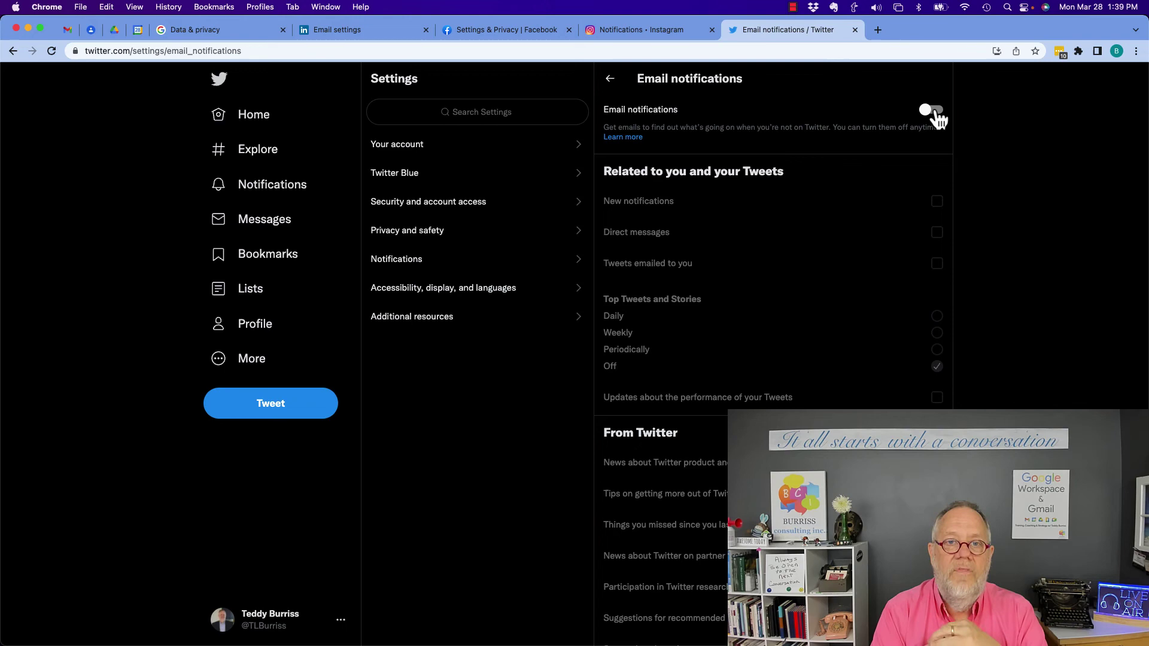
- Go back to the Gmail inbox's Primary list
{"action": "left_click", "coordinate": [68, 30]}
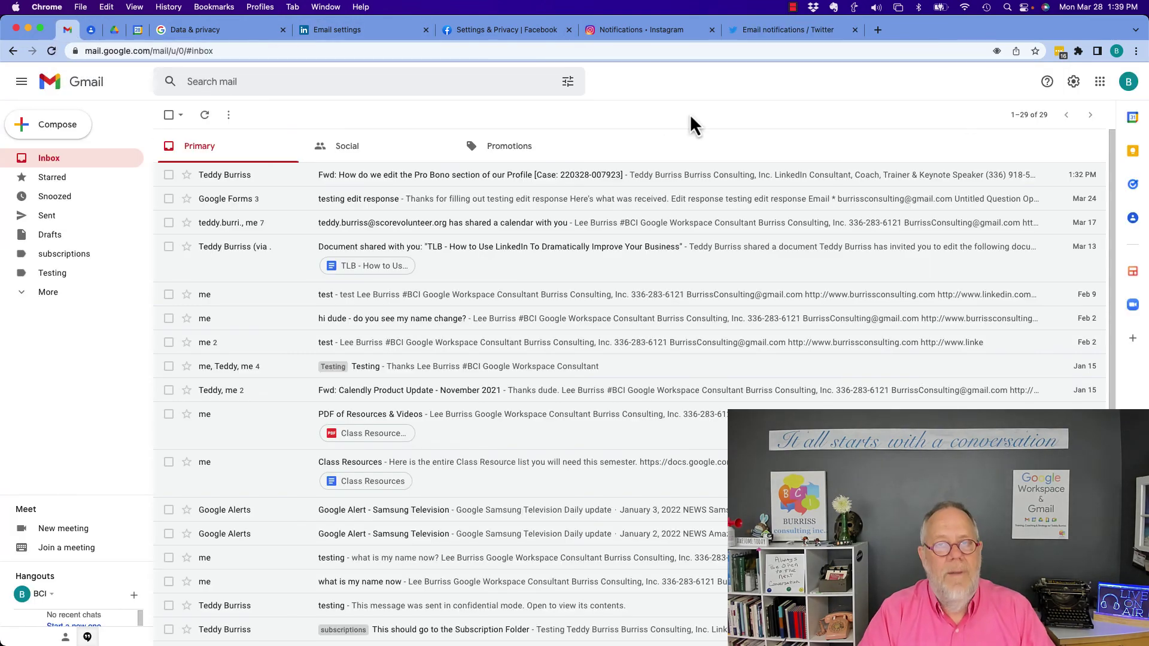